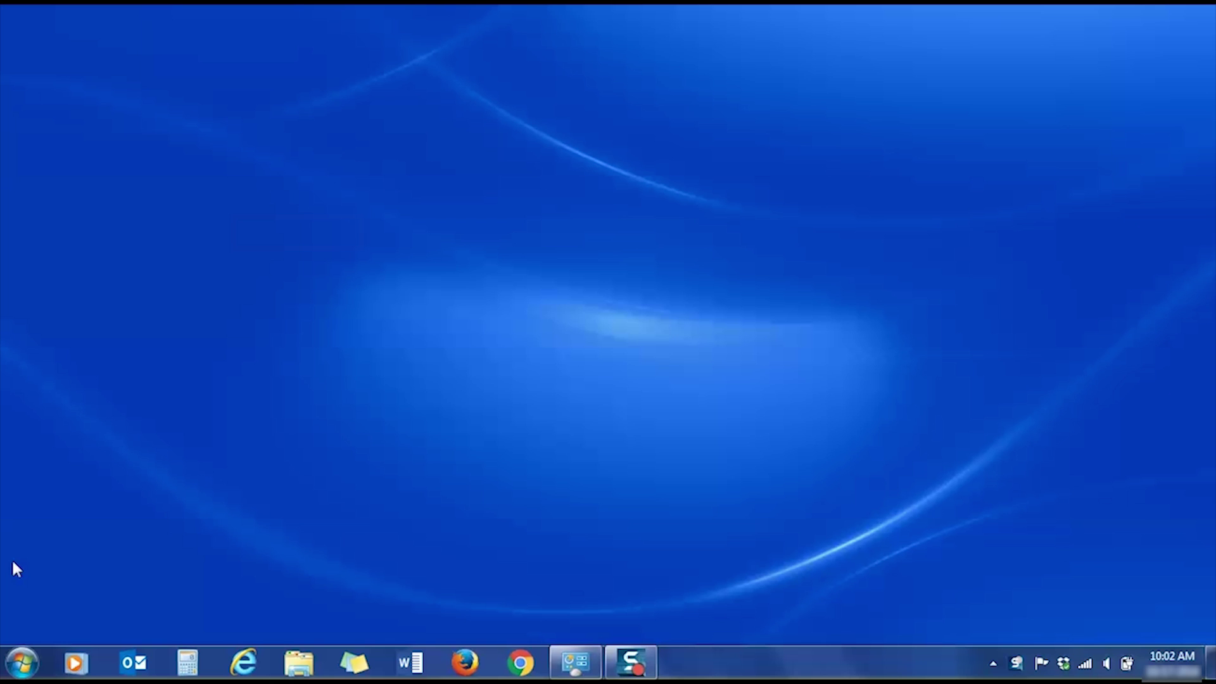
Open Devices and Printers from Control Panel and select the Brother printer to see its queue
click(21, 662)
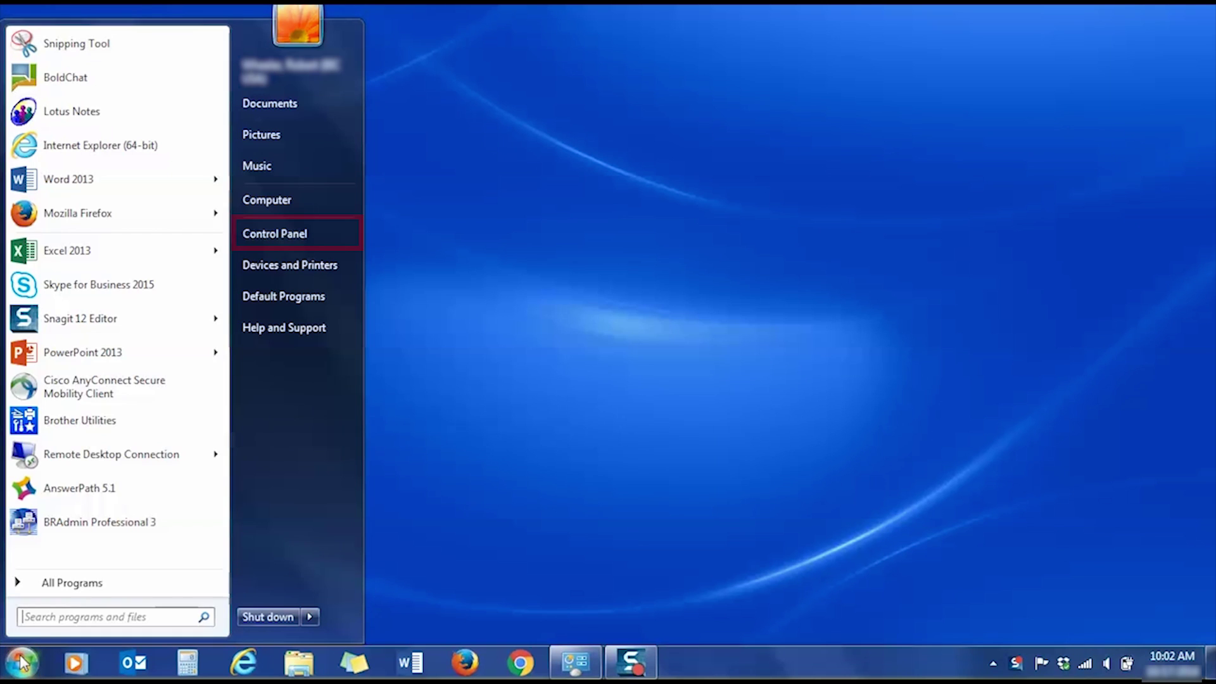
click(281, 237)
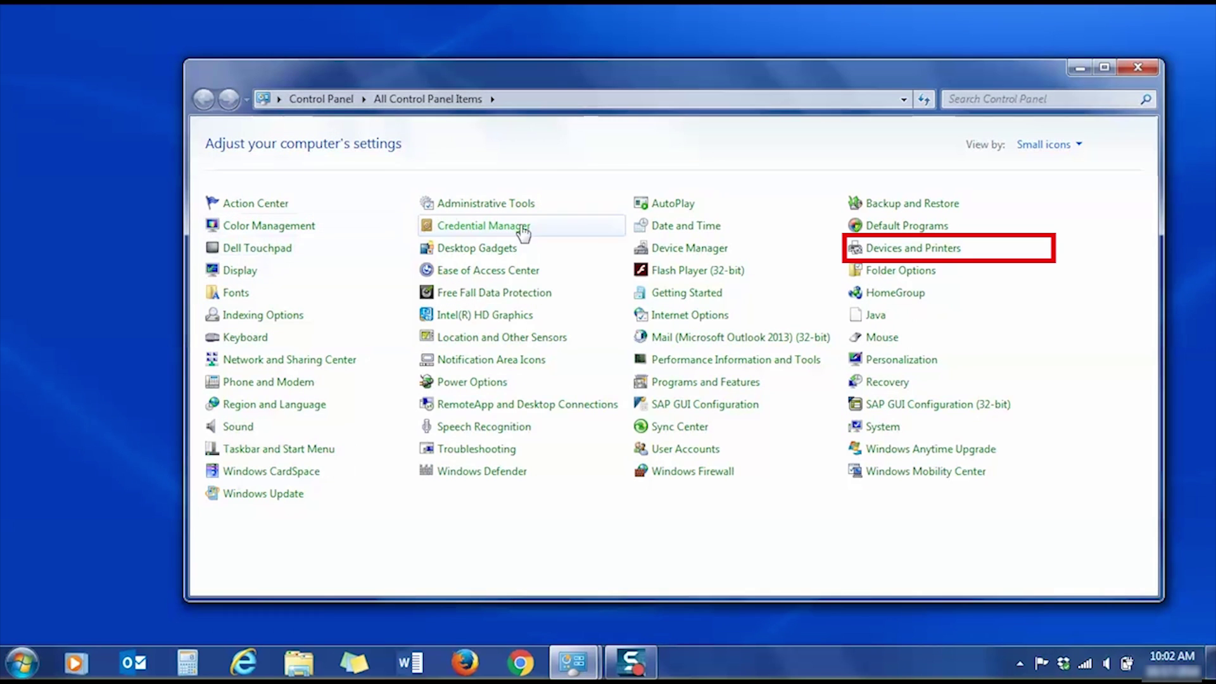
click(896, 249)
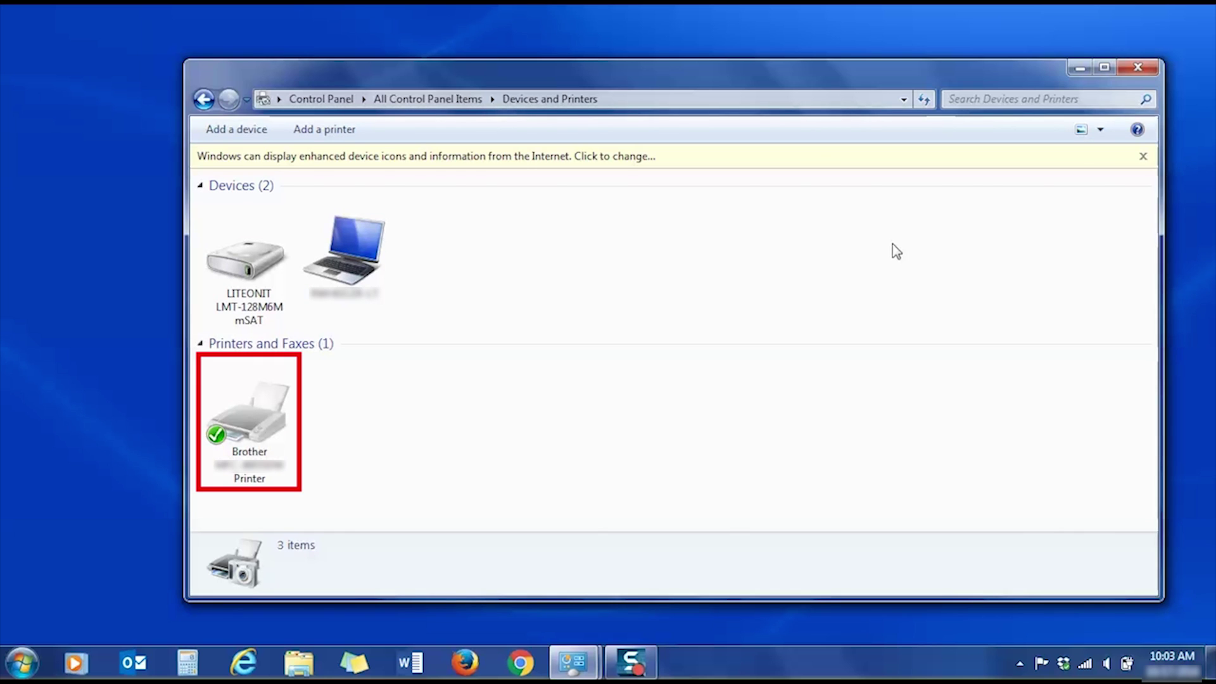
click(245, 432)
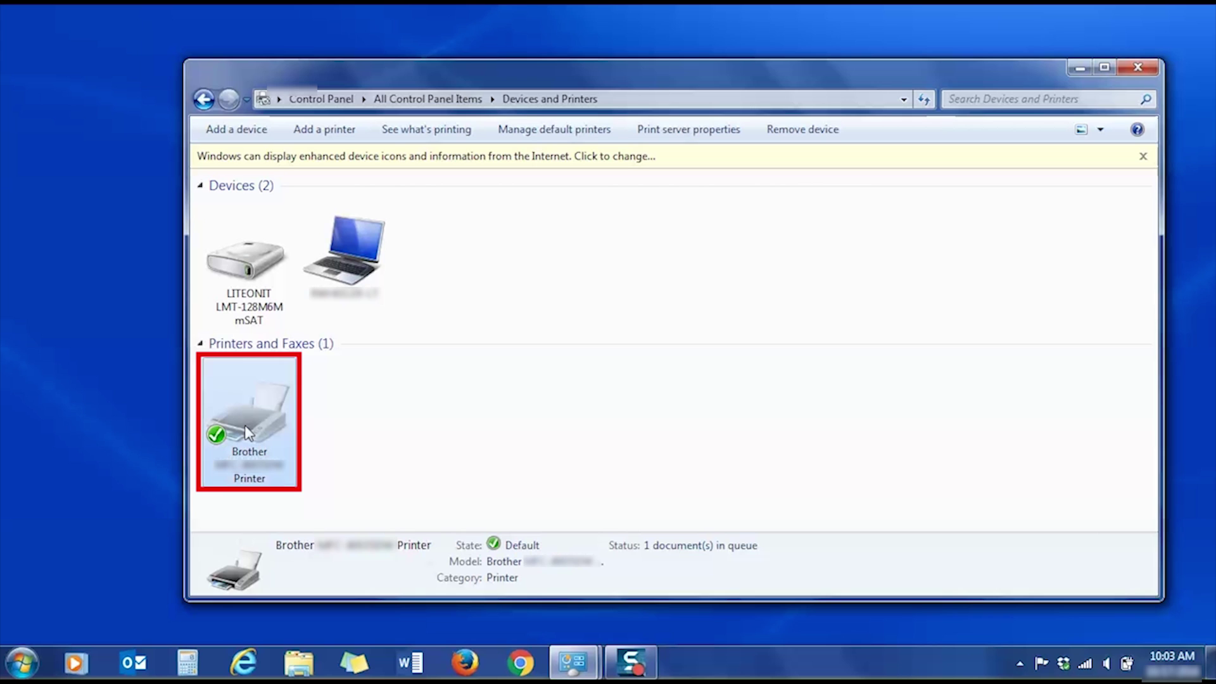
Cancel all documents in the Brother printer's queue and confirm the cancellation
double_click(246, 433)
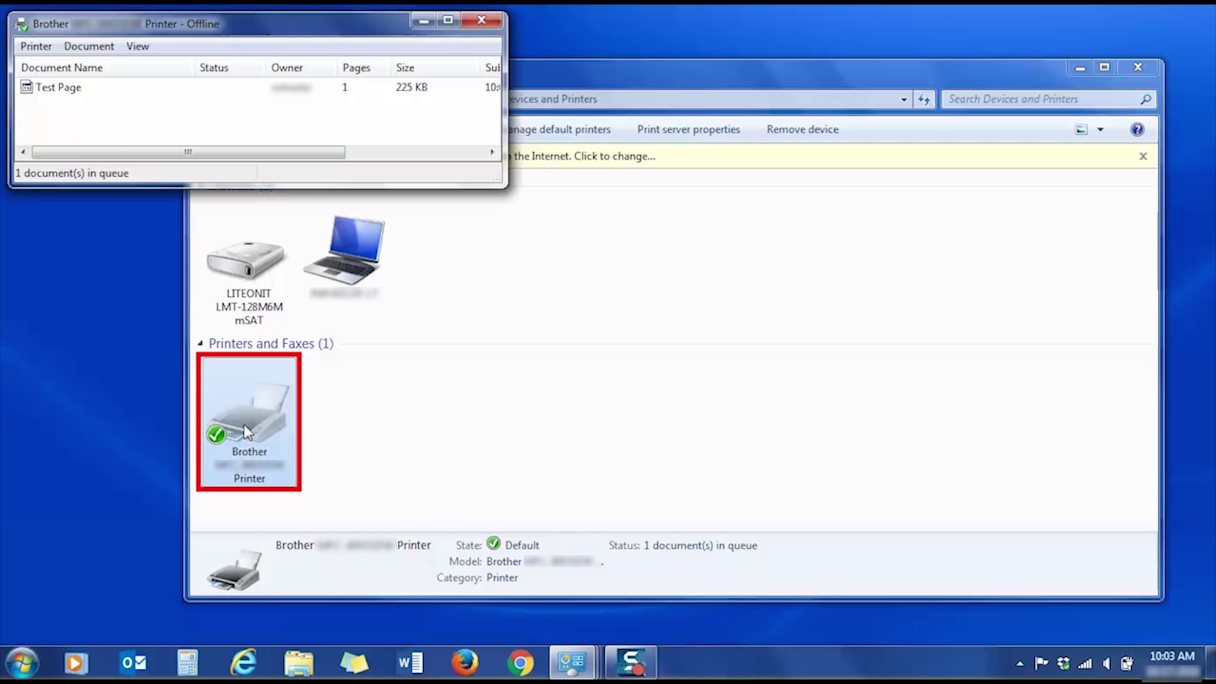
click(35, 50)
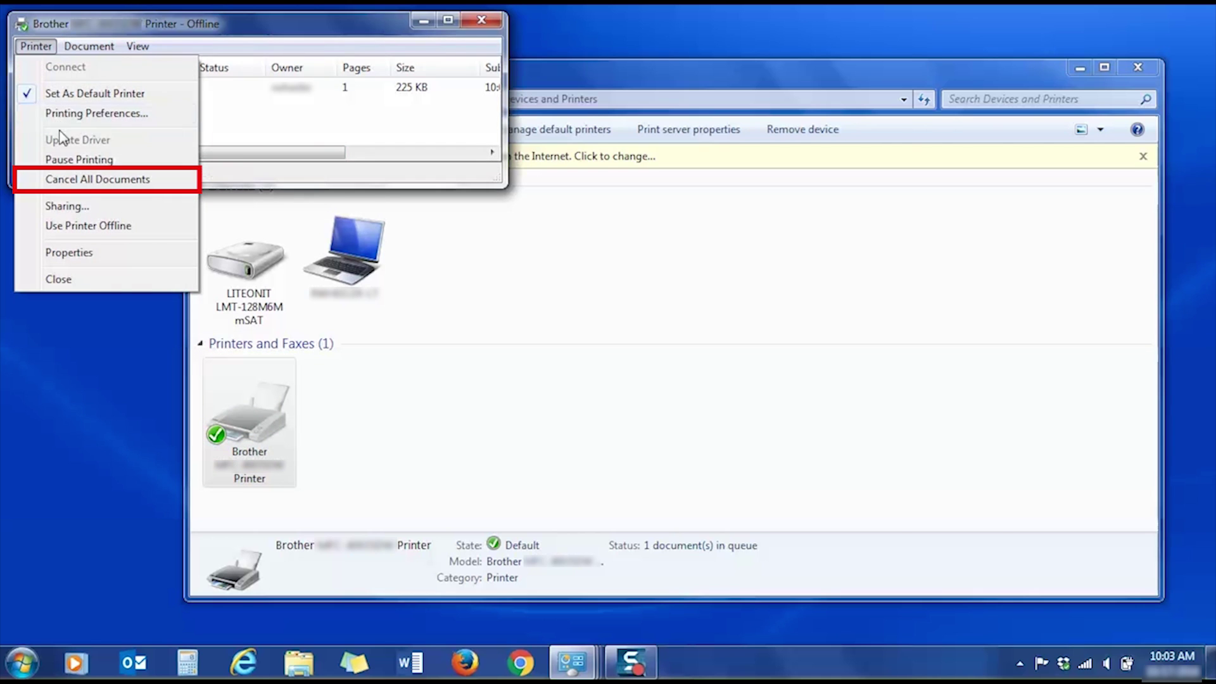
click(69, 180)
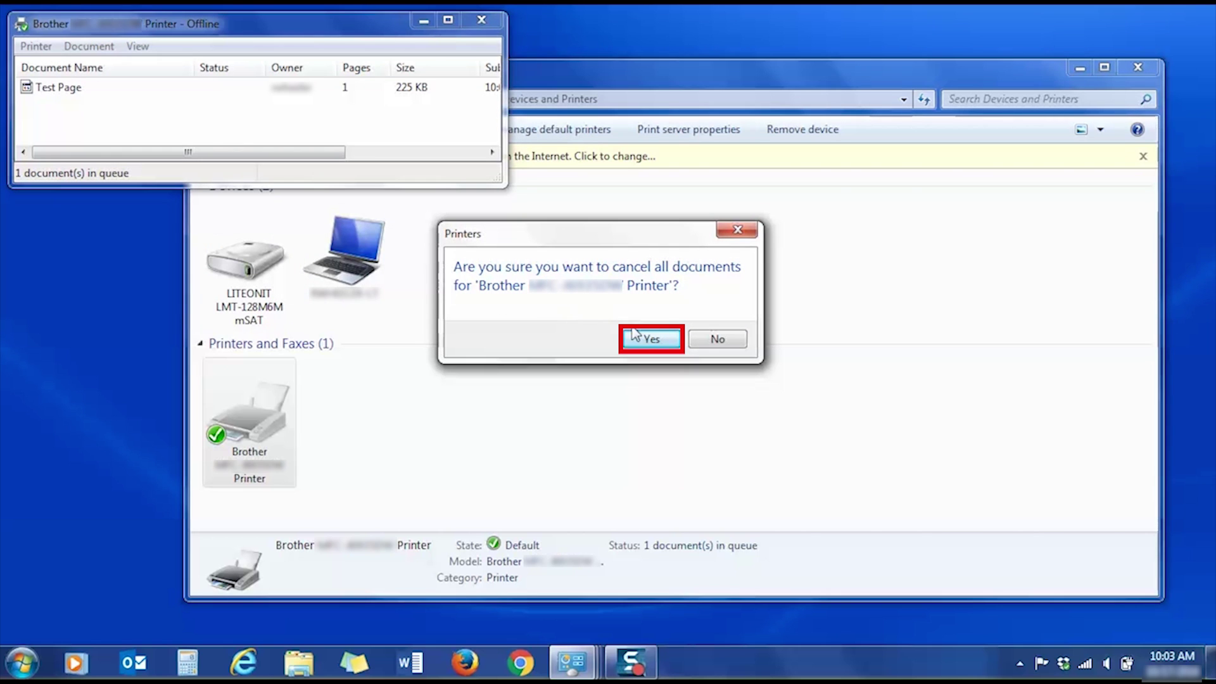
click(651, 339)
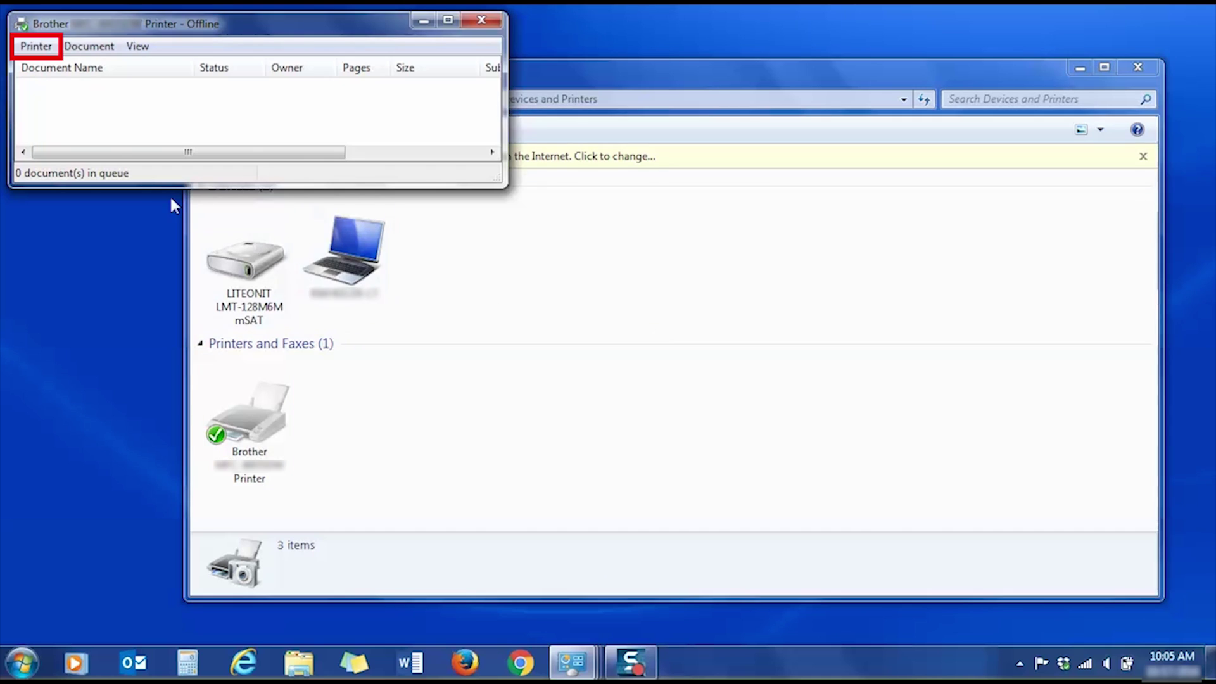
click(37, 47)
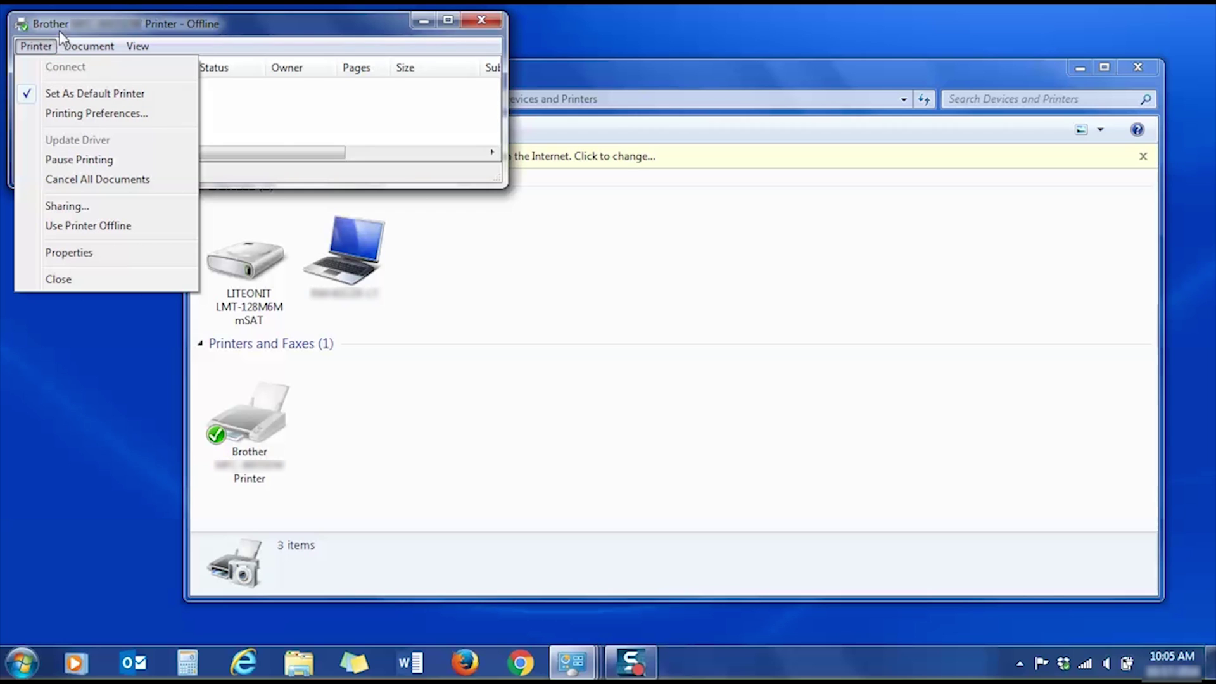
click(76, 31)
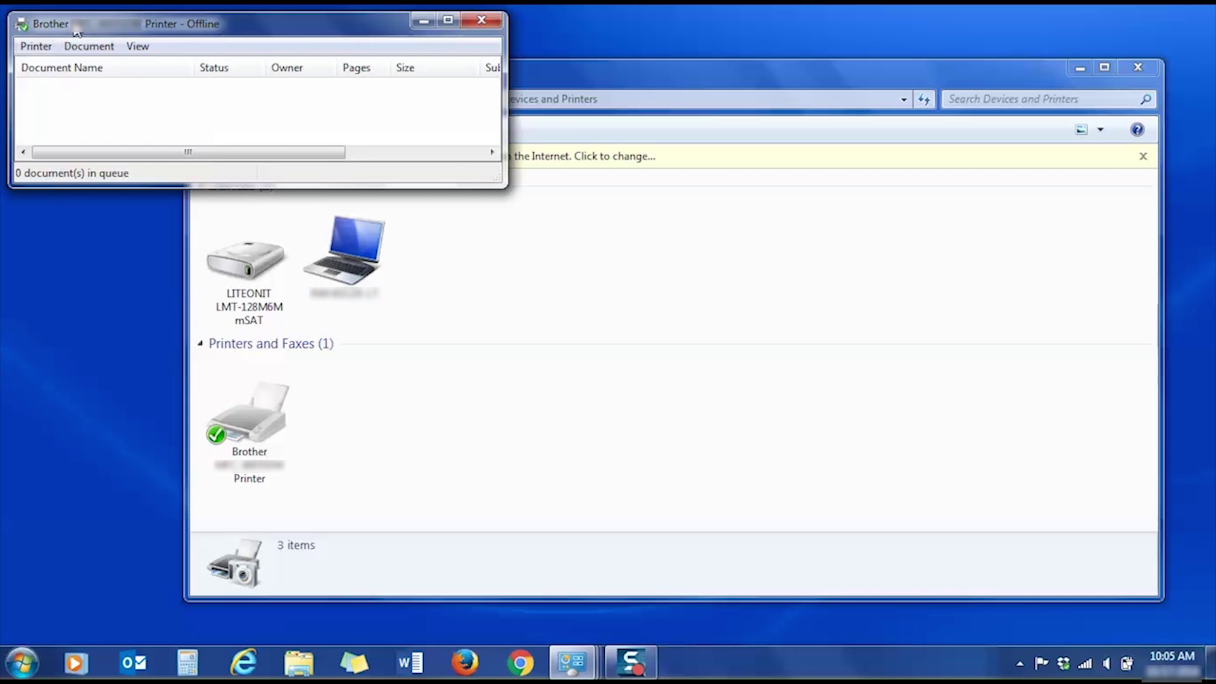
click(481, 343)
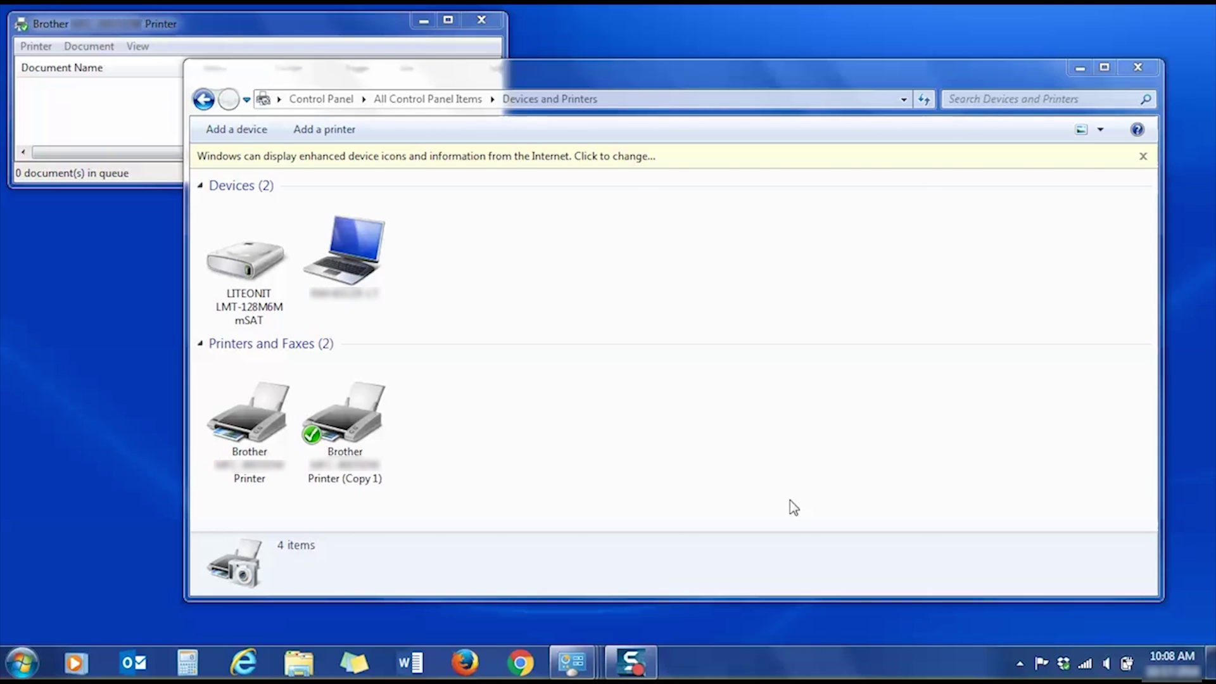
Set the original Brother printer as the default printer
click(224, 434)
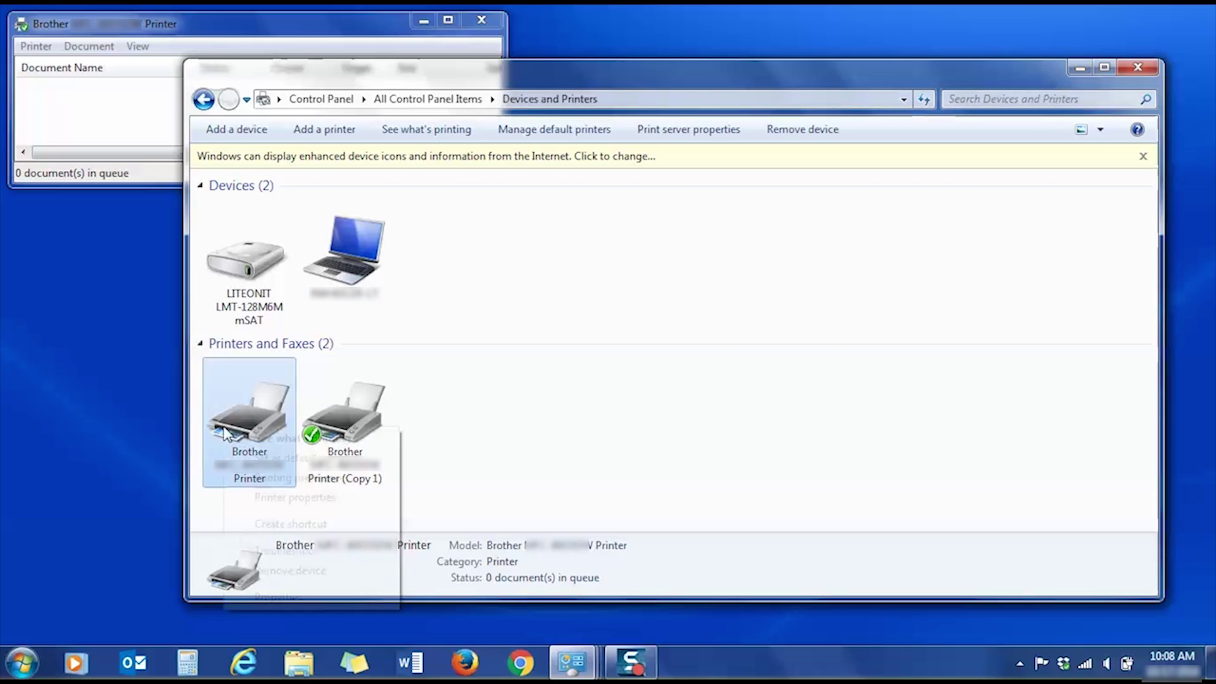
right_click(225, 435)
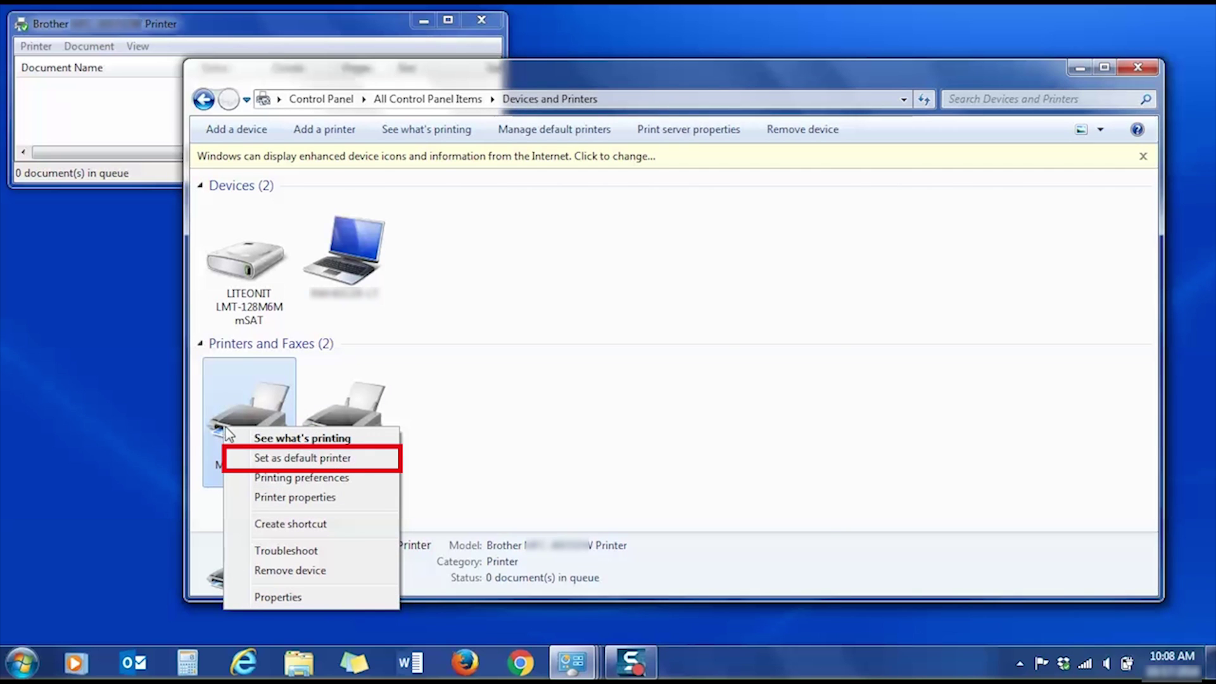
click(274, 460)
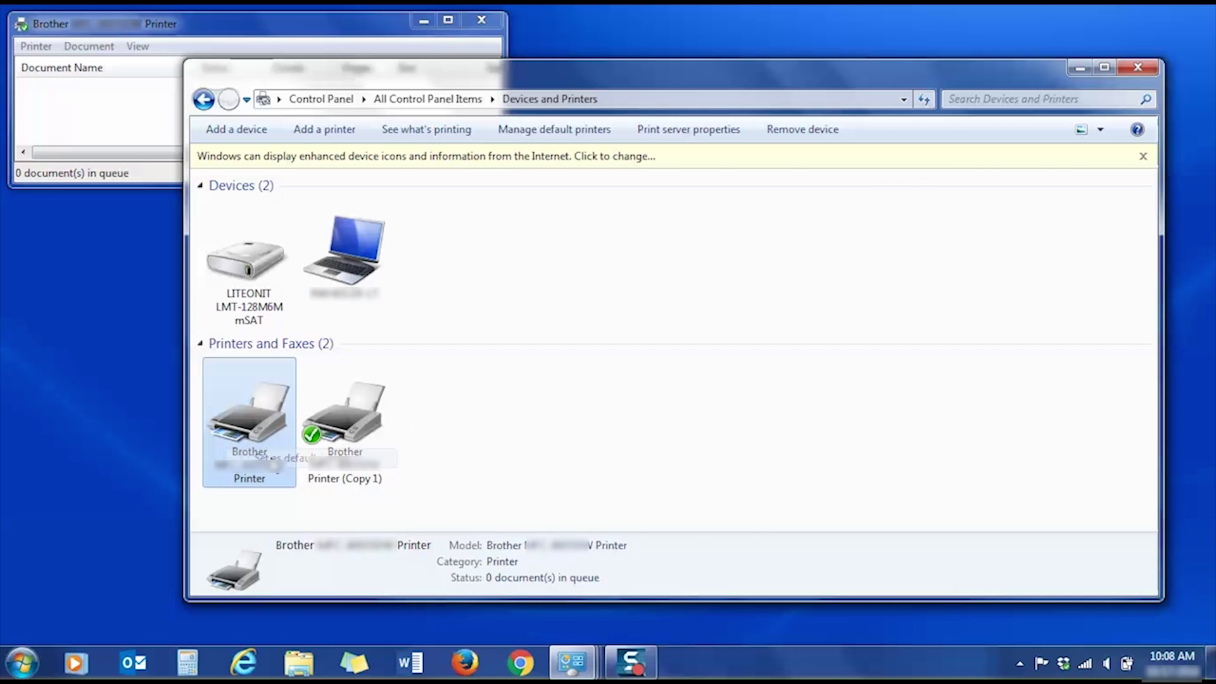
Remove the duplicate 'Printer (Copy 1)' device and confirm
right_click(339, 436)
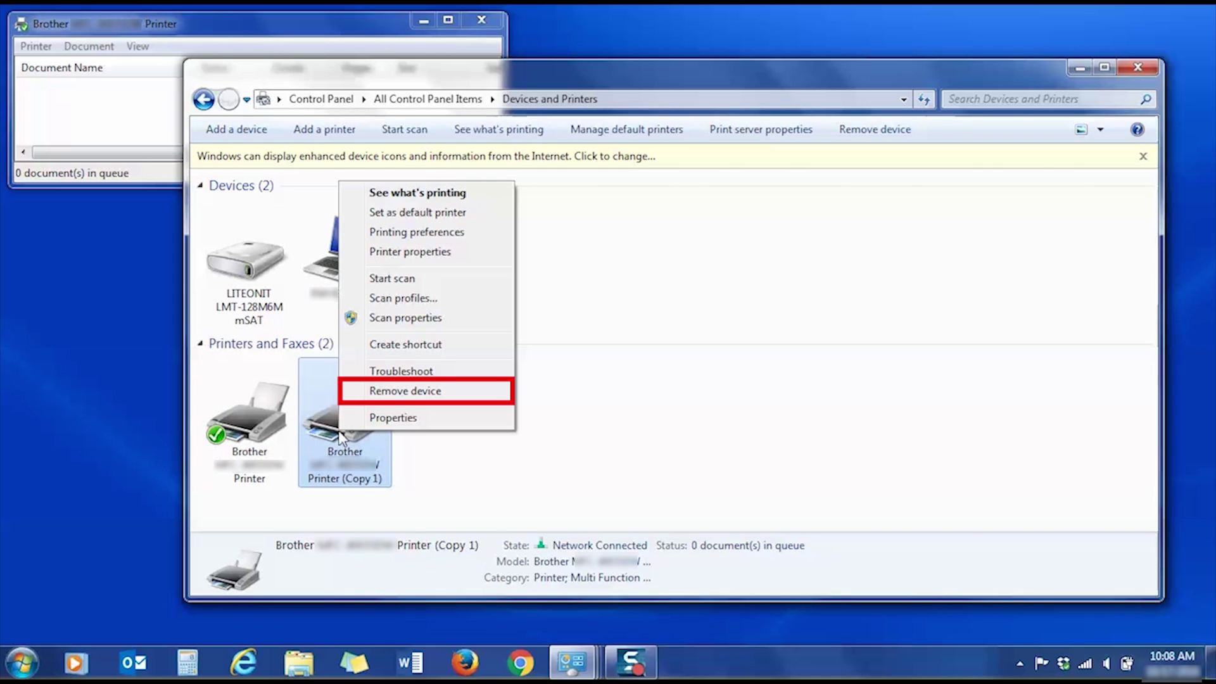
click(405, 394)
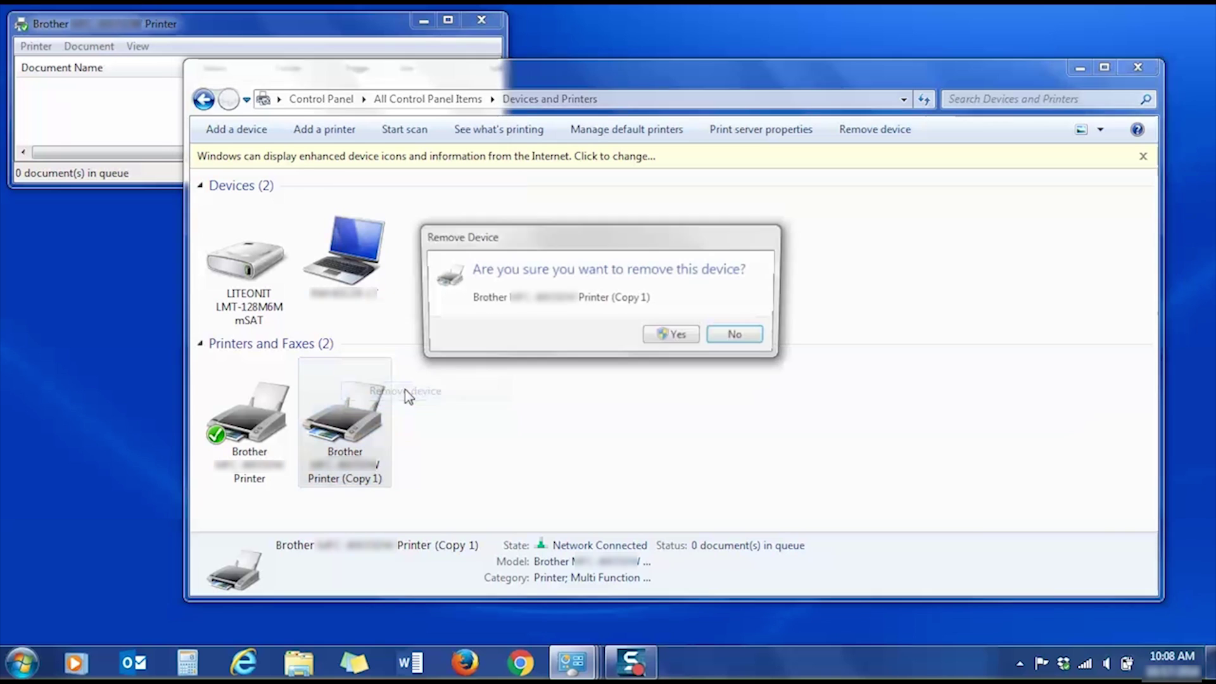
click(674, 337)
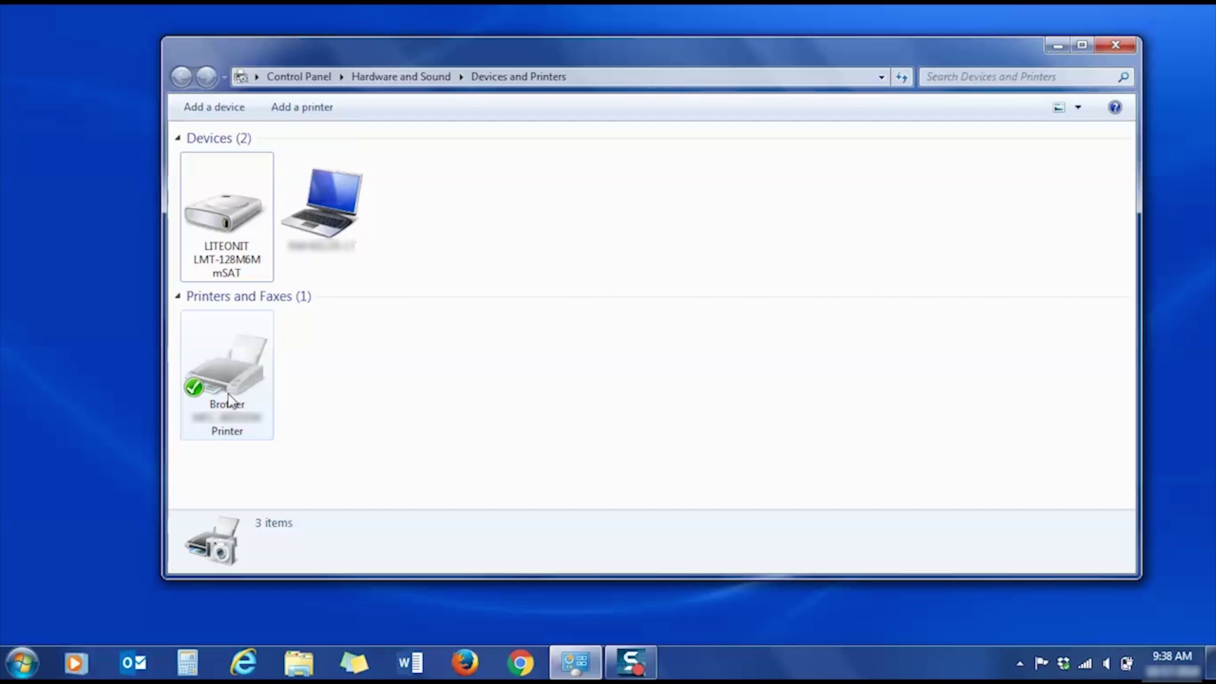
Go to the Ports tab of the Brother printer's properties and choose Add Port
right_click(228, 401)
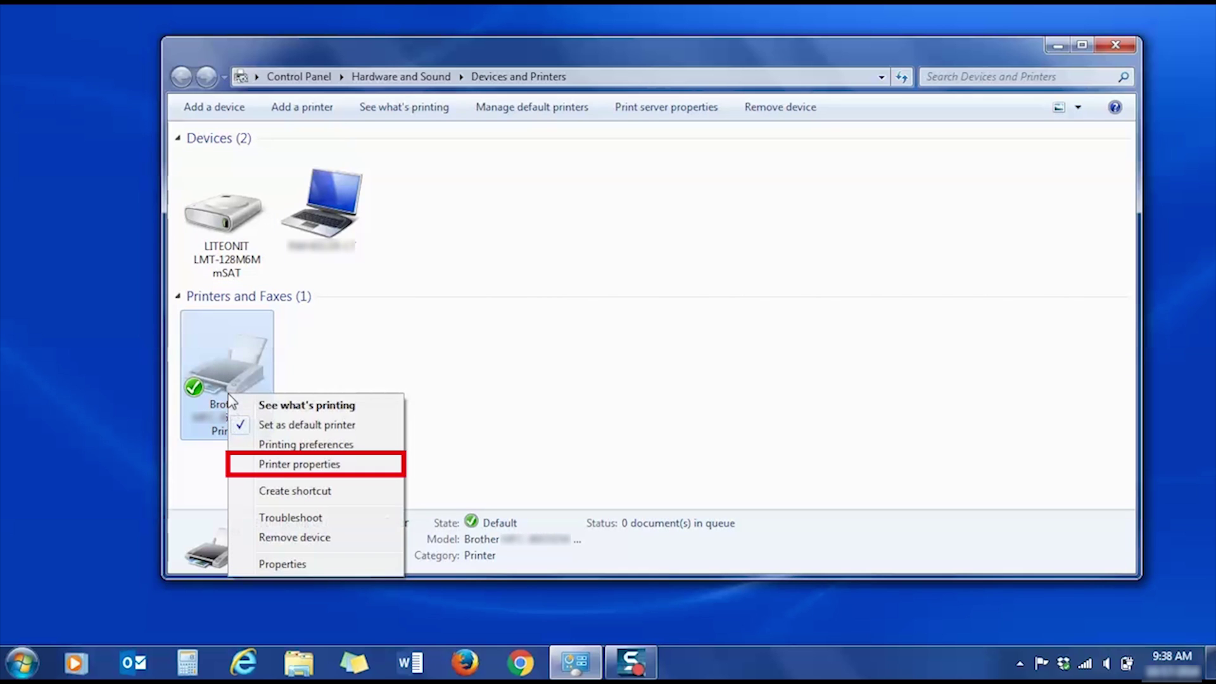
click(307, 465)
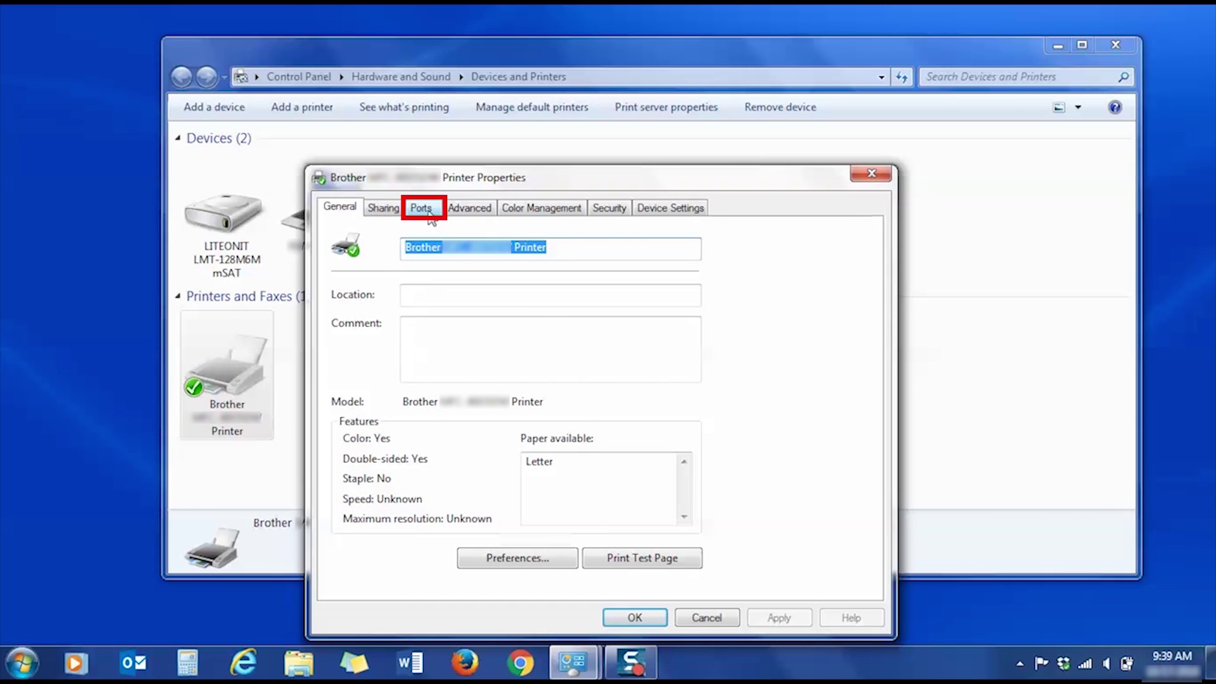
click(427, 214)
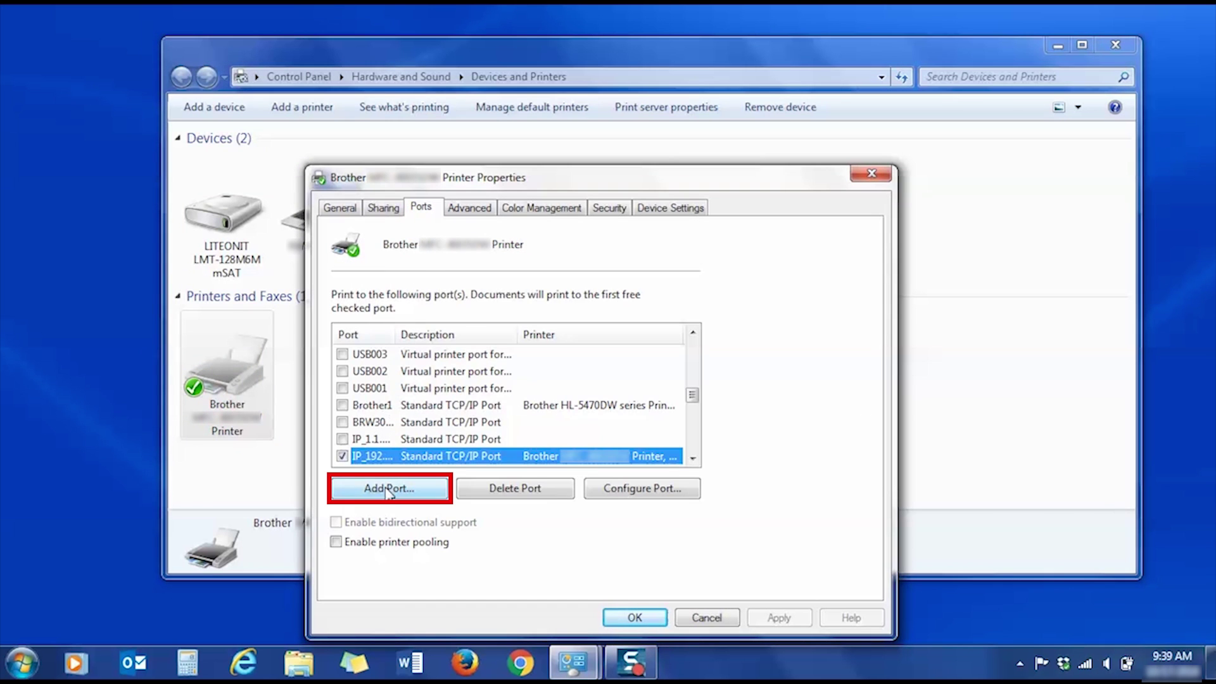
click(388, 489)
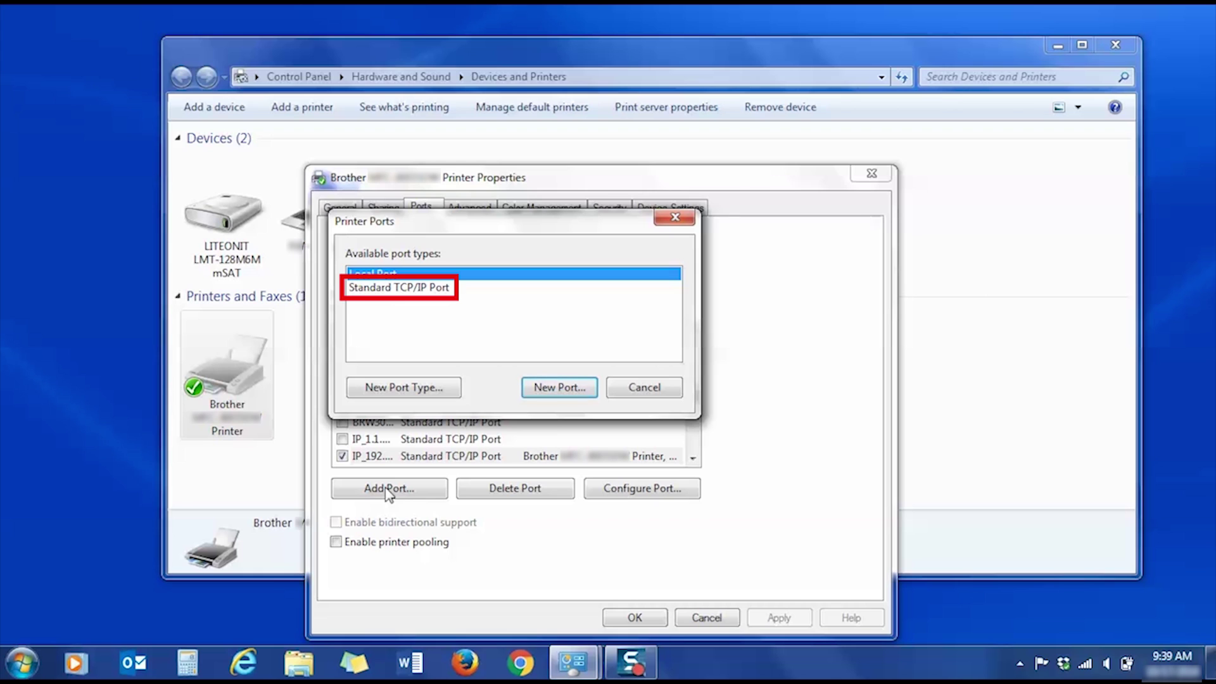
Create a Standard TCP/IP port for 192.168.1.104, restarting the wizard once before finishing
double_click(401, 289)
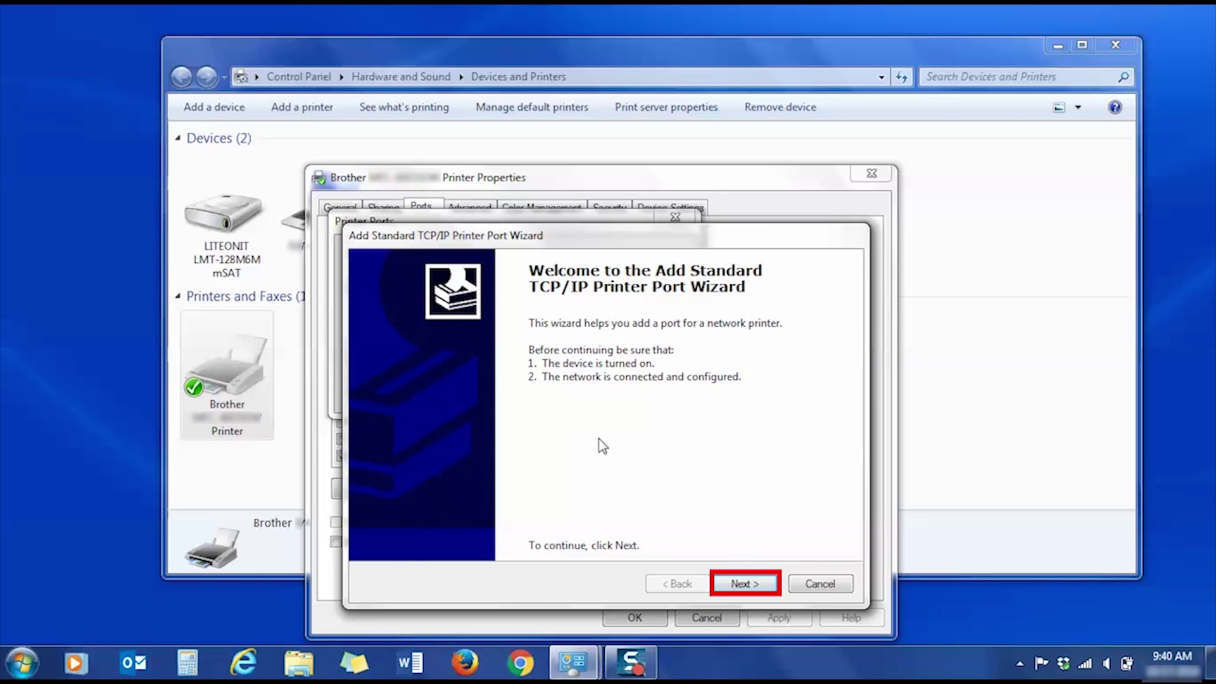
click(740, 583)
text(1)
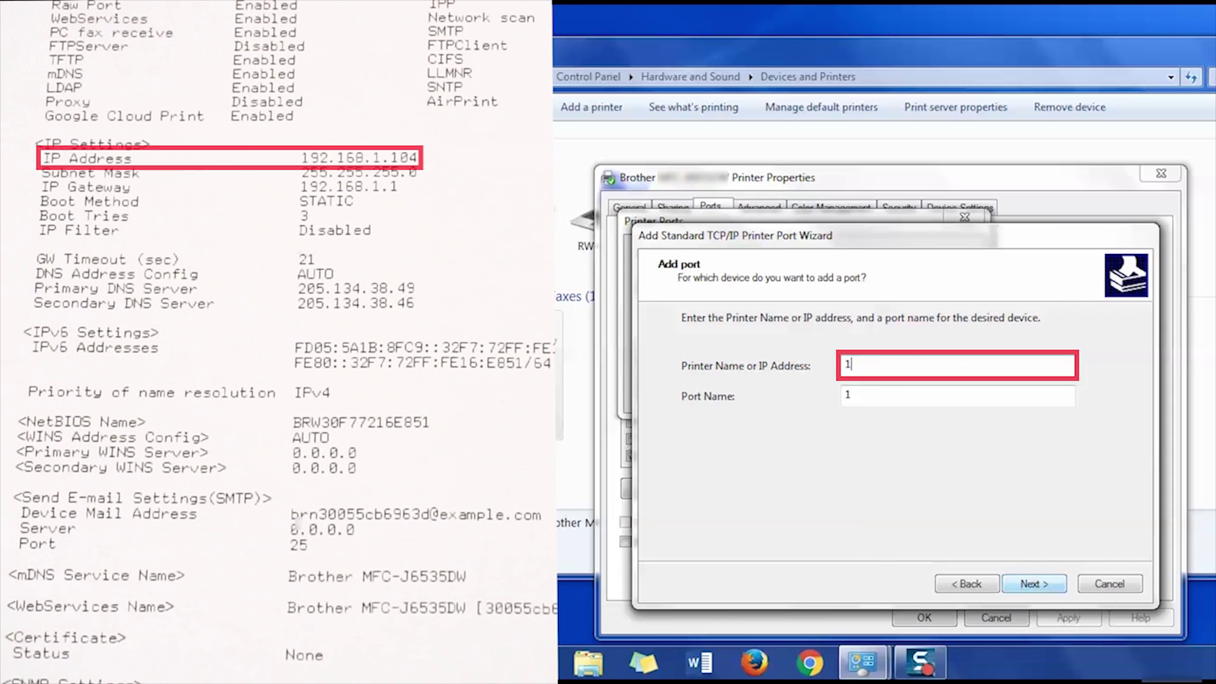
text(92.168)
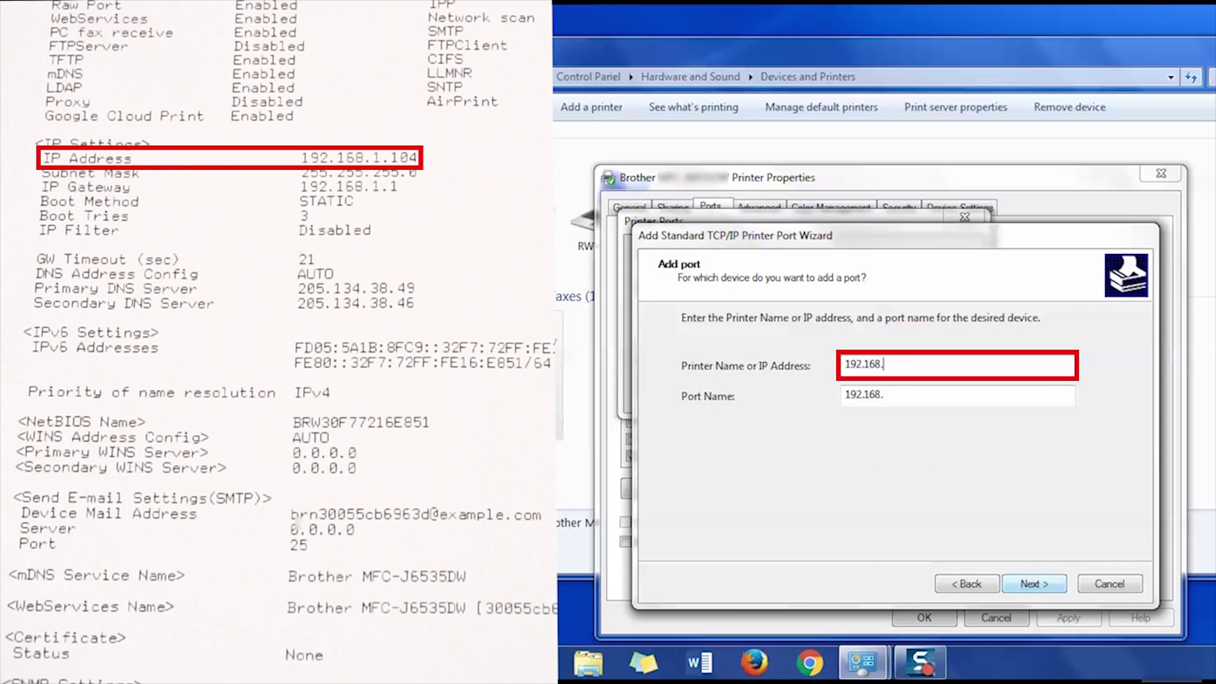
text(.1.104)
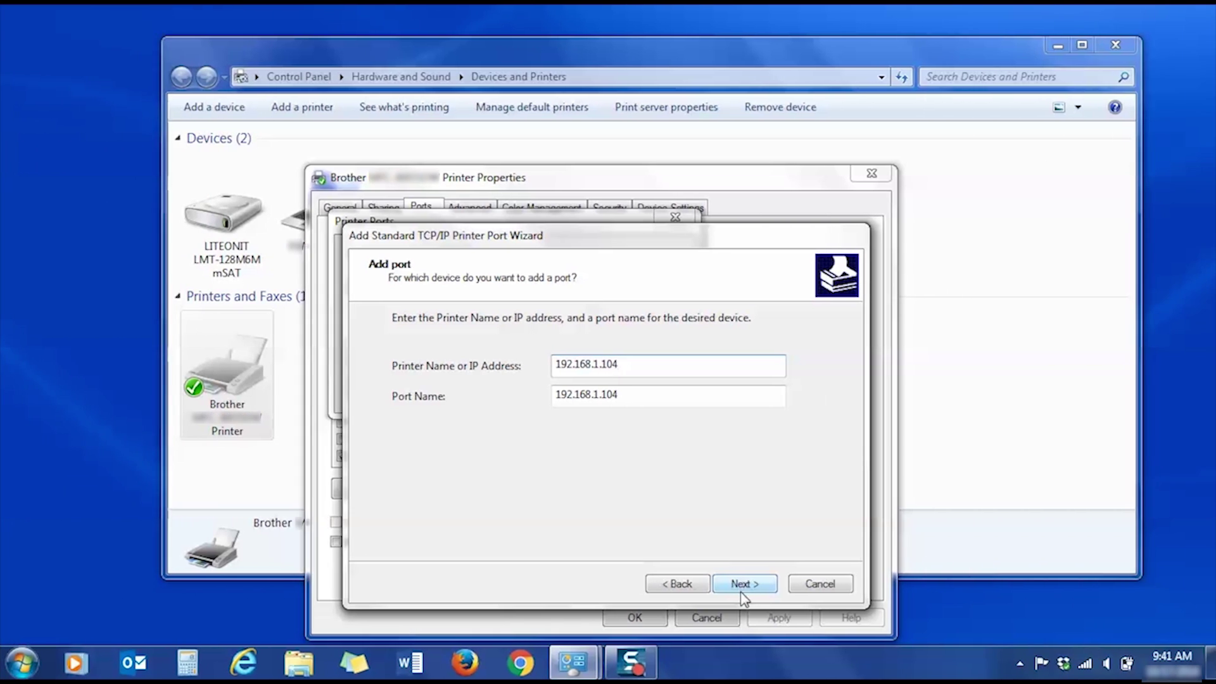
click(743, 587)
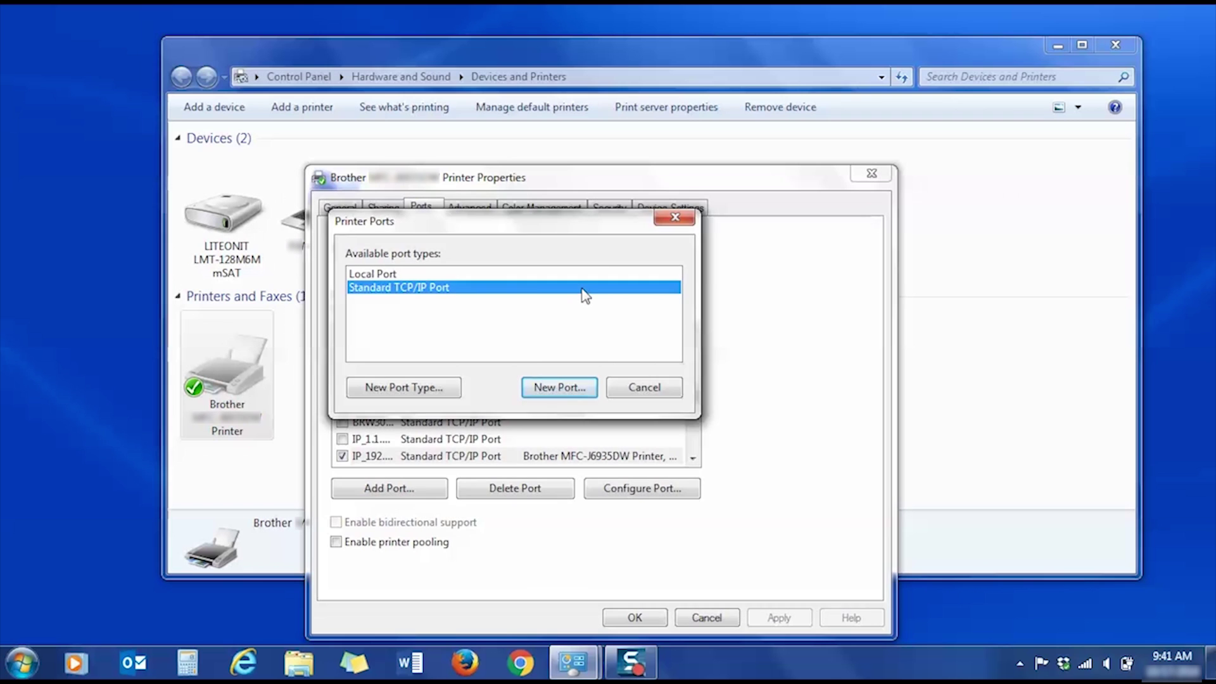
click(560, 386)
click(743, 583)
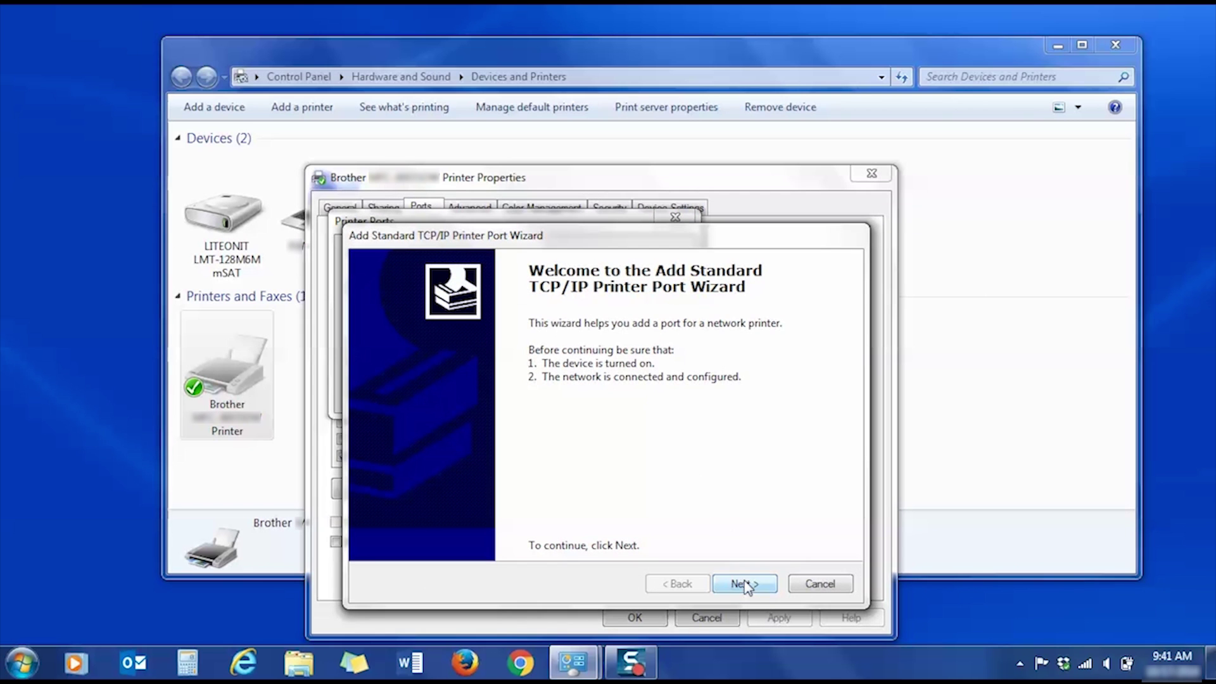
text(192.168.1.1)
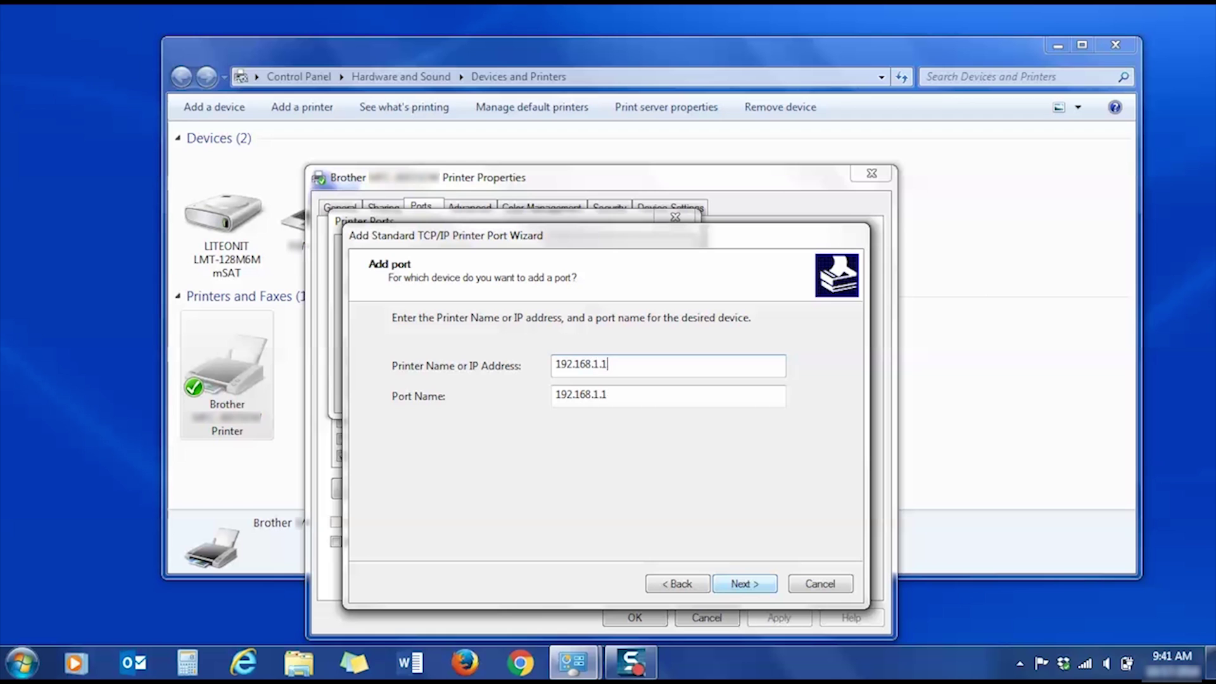
text(04)
click(740, 585)
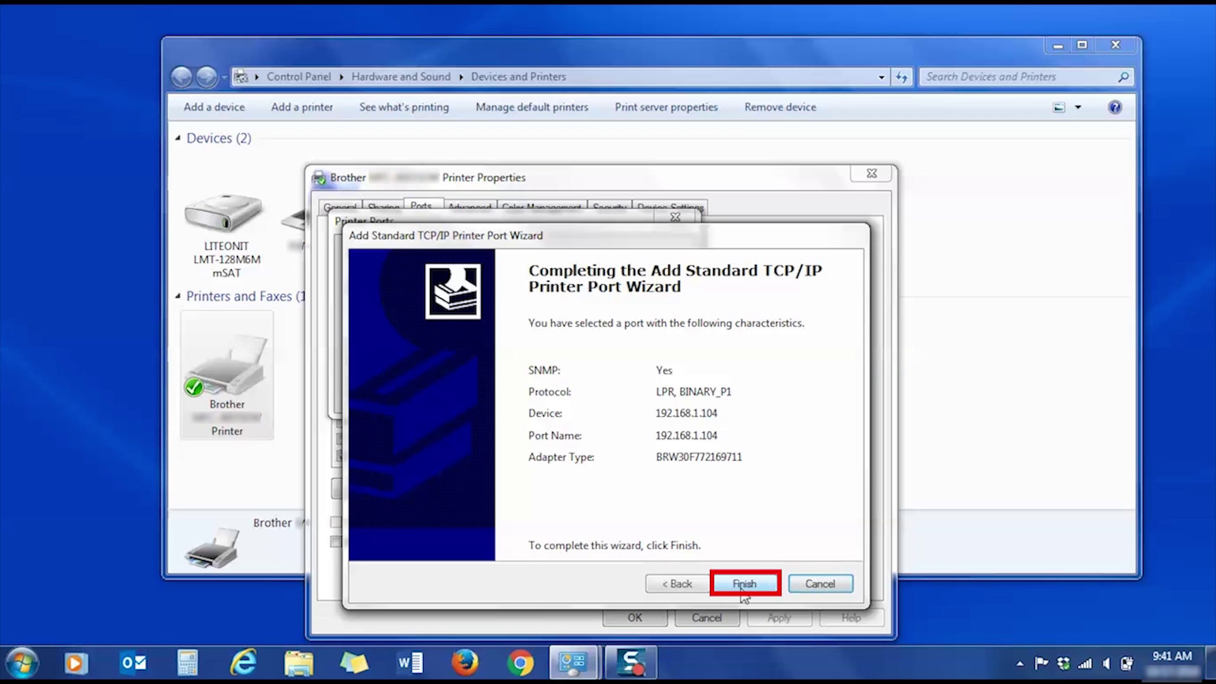
click(744, 585)
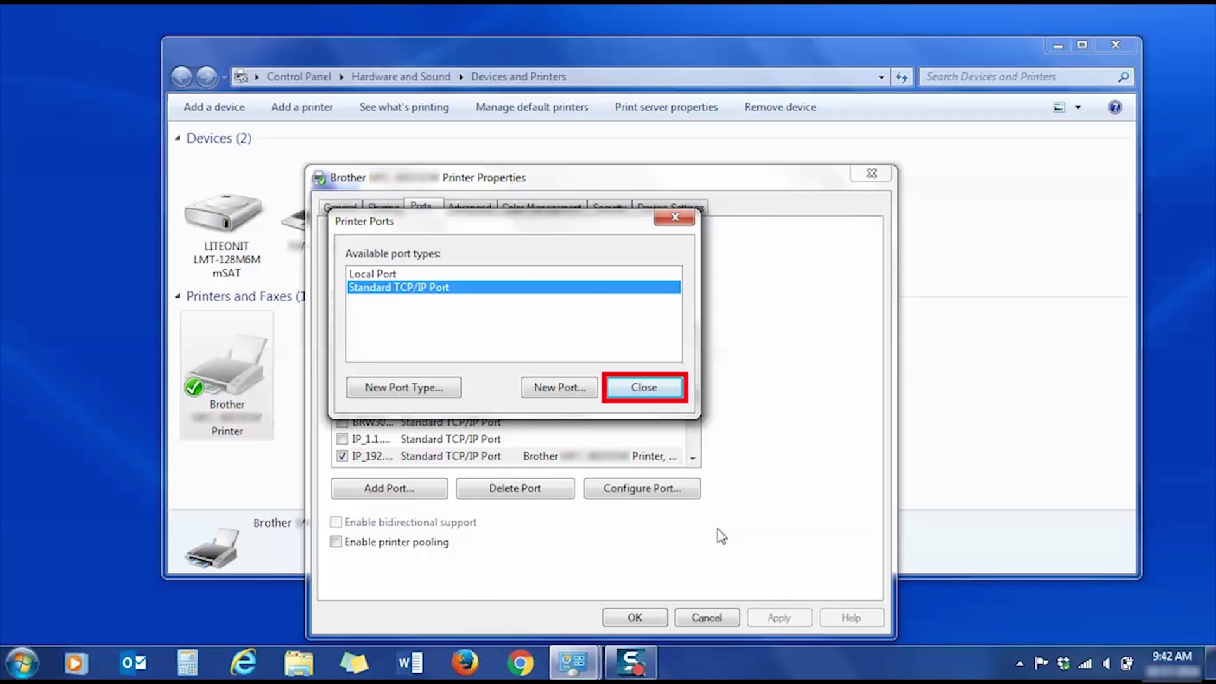
Apply the 192.168.1.104 port change and print a test page from the General tab
click(663, 397)
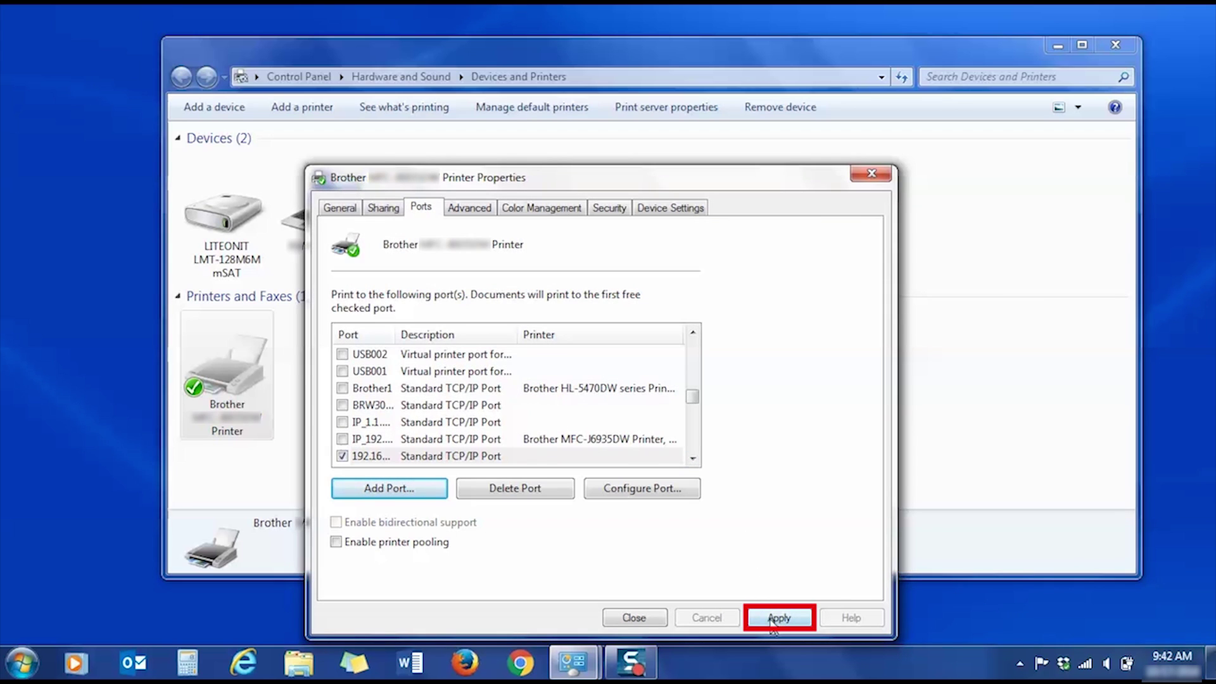
click(772, 619)
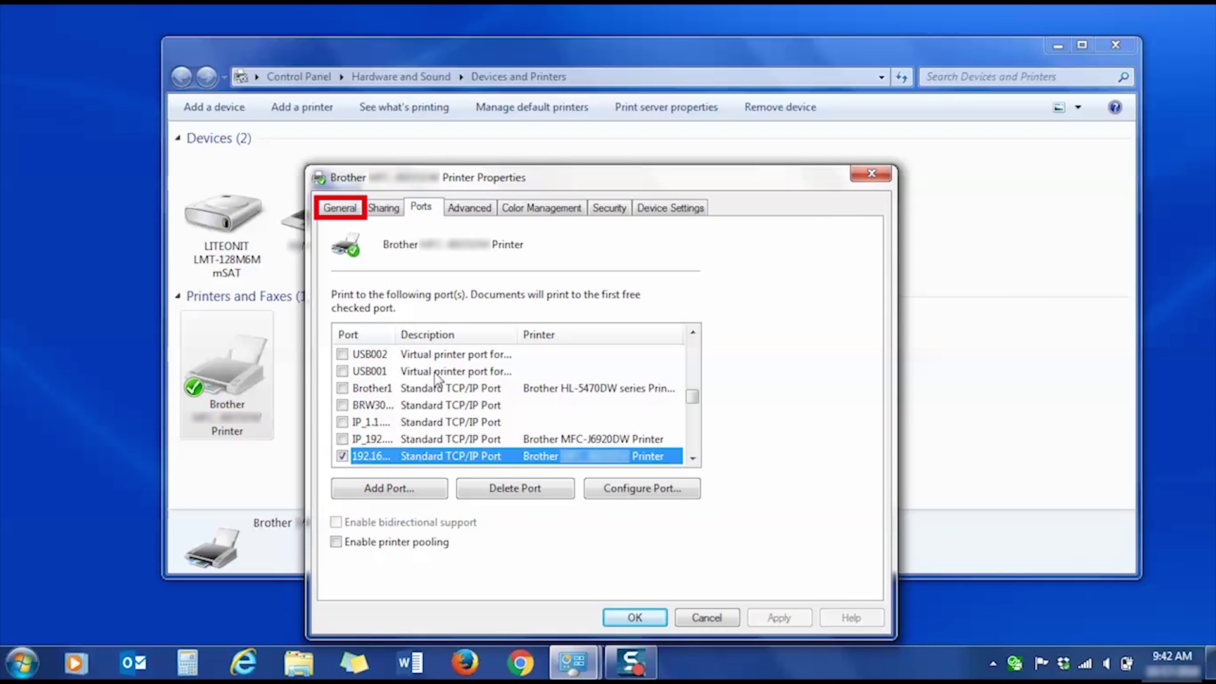
click(333, 214)
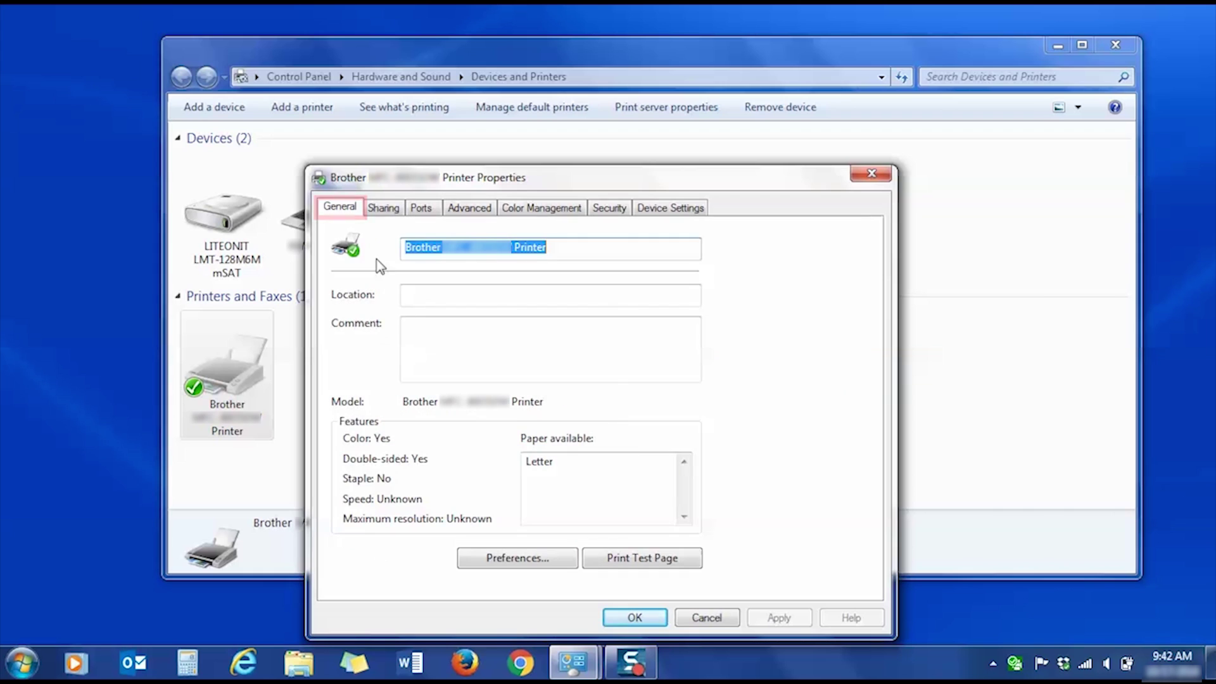
click(678, 562)
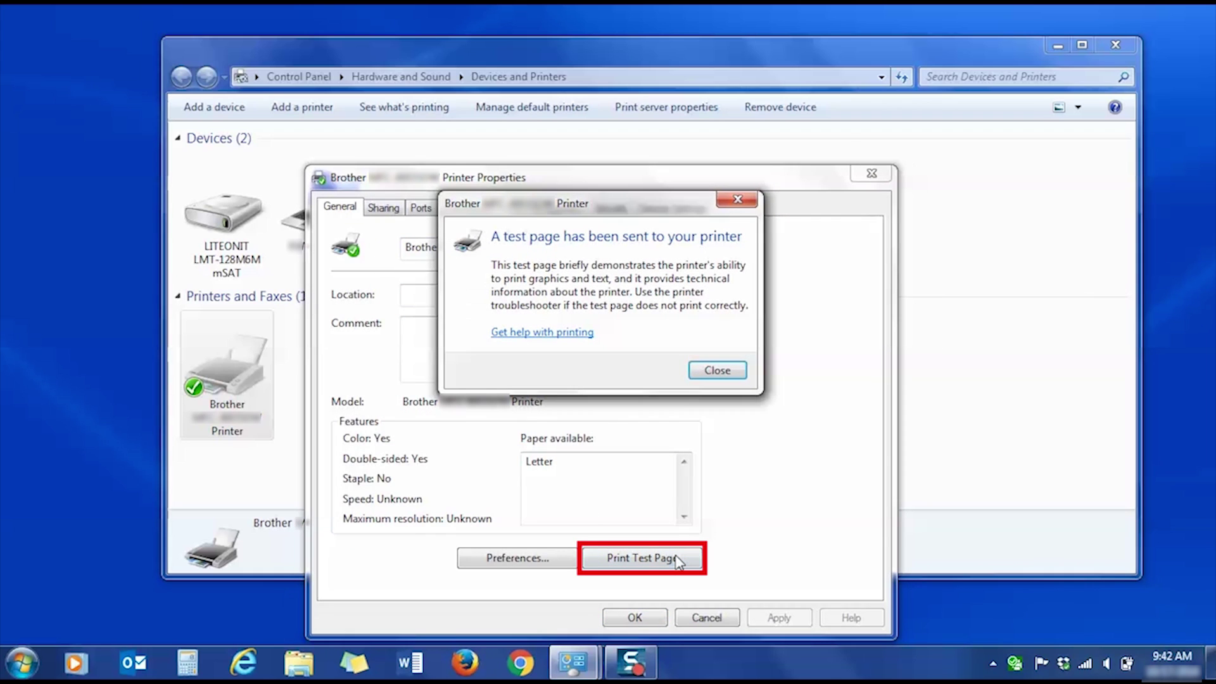
click(731, 378)
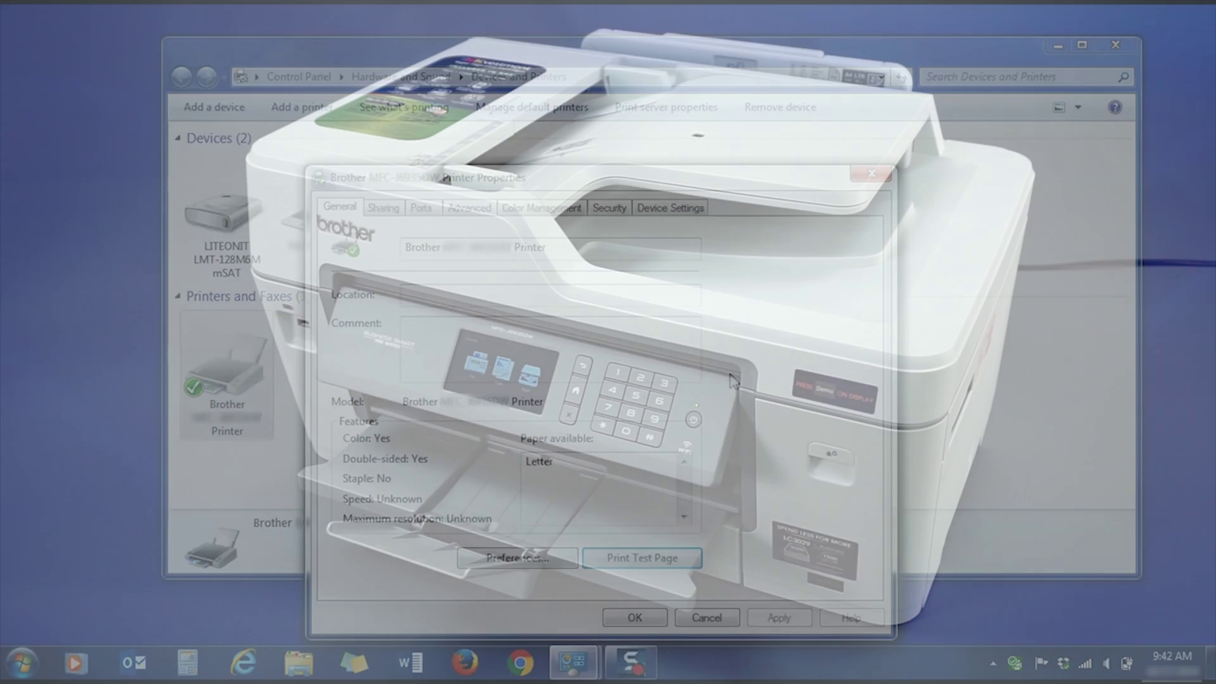